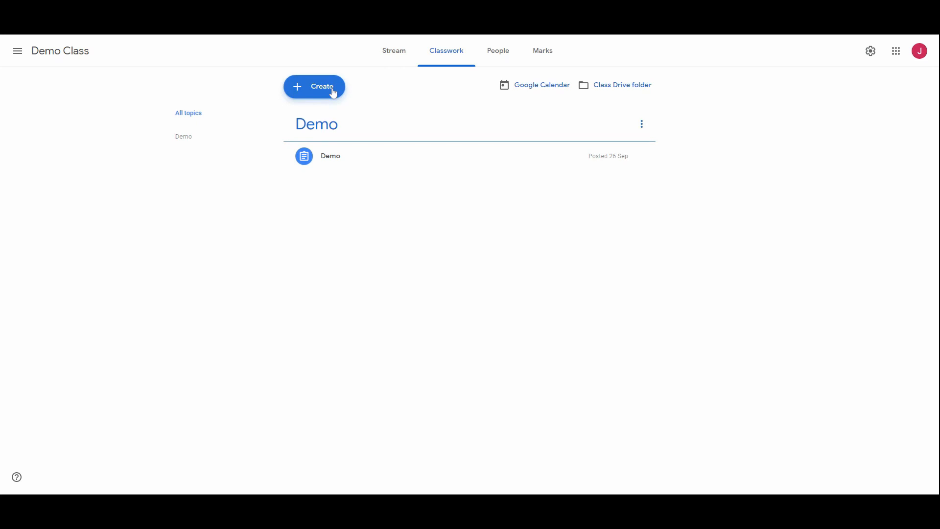
Step: Create a new classwork assignment titled "Rubric"
click(333, 92)
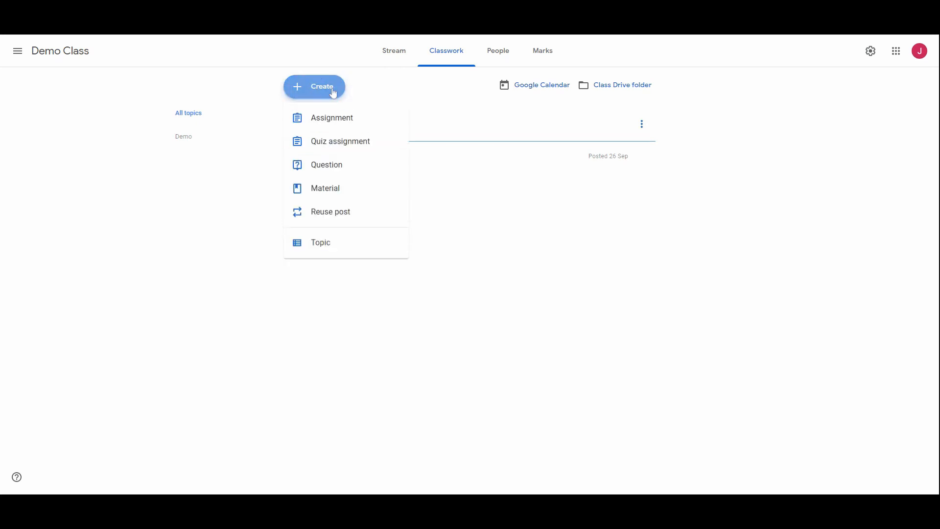
click(327, 118)
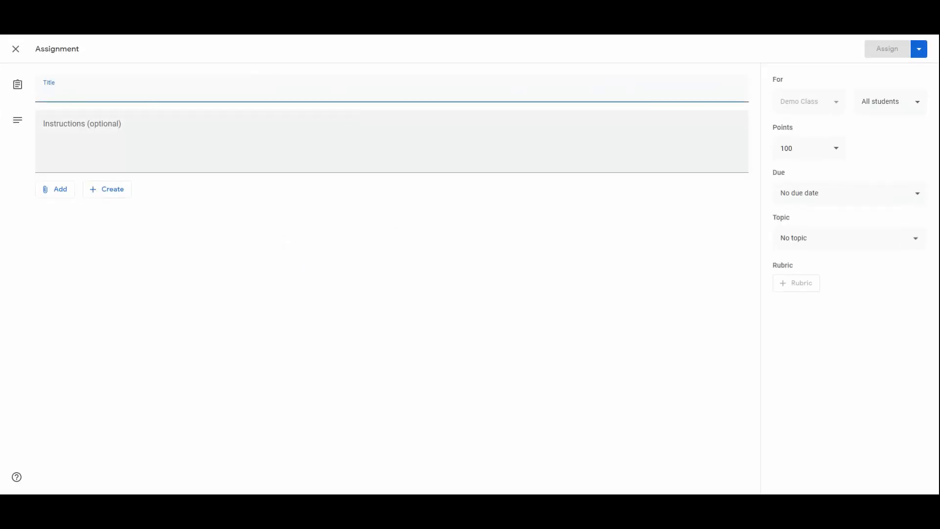
text(Re)
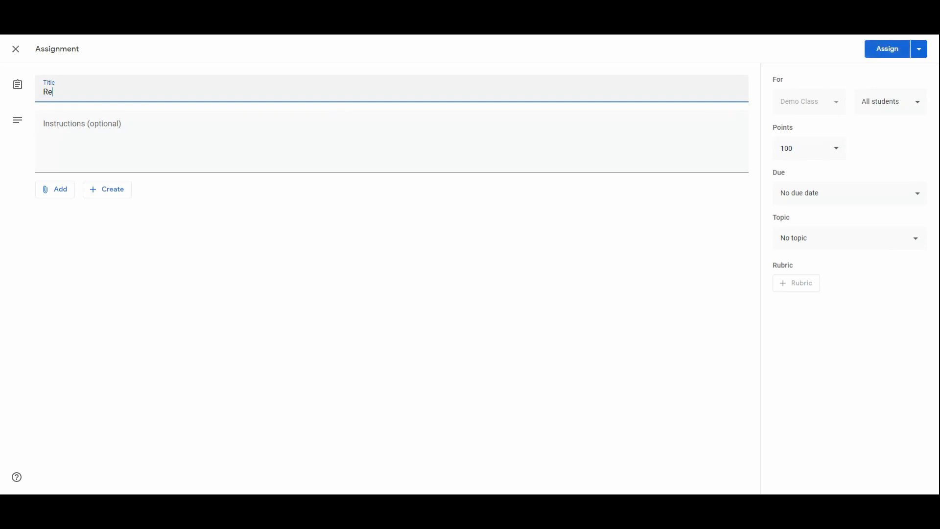
text(bric)
key(BackSpace)
key(BackSpace)
key(BackSpace)
text(ubric)
Step: Attach "Untitled document" from Google Drive to the assignment and set it to make a copy for each student
click(56, 192)
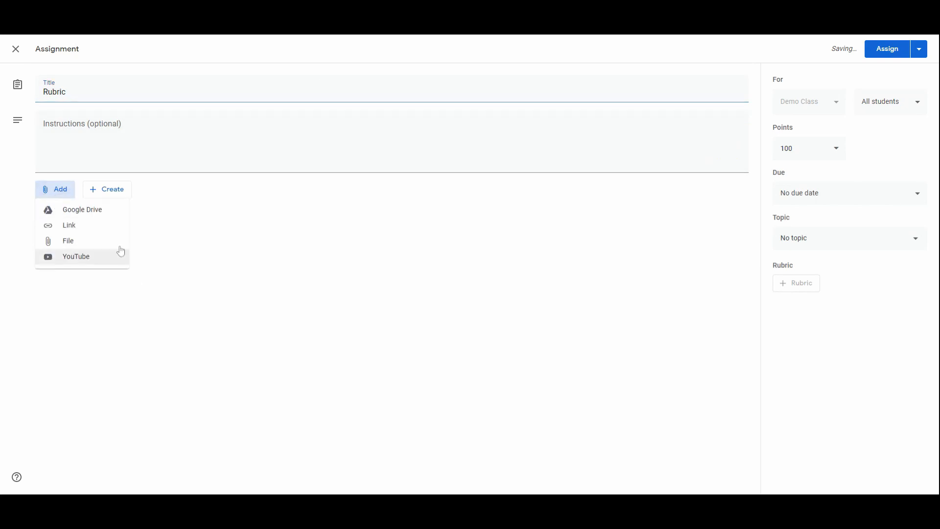
click(84, 209)
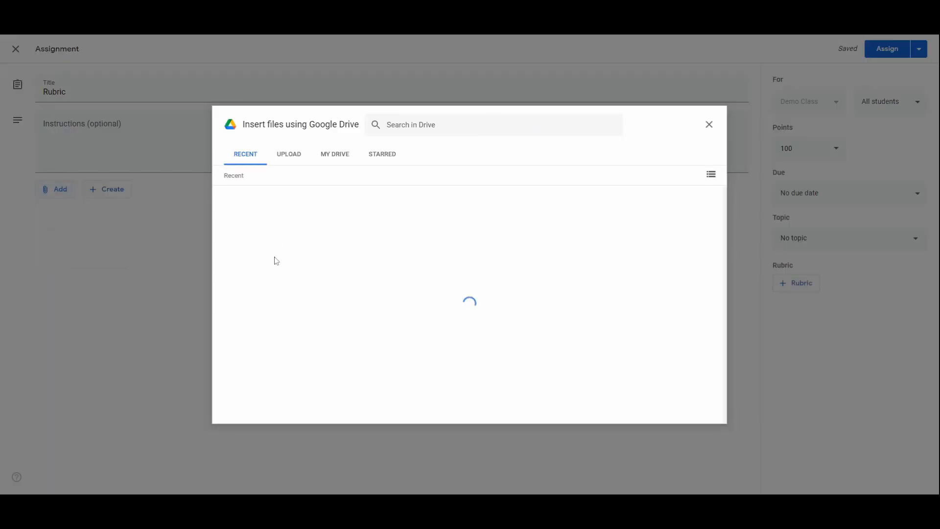
double_click(457, 233)
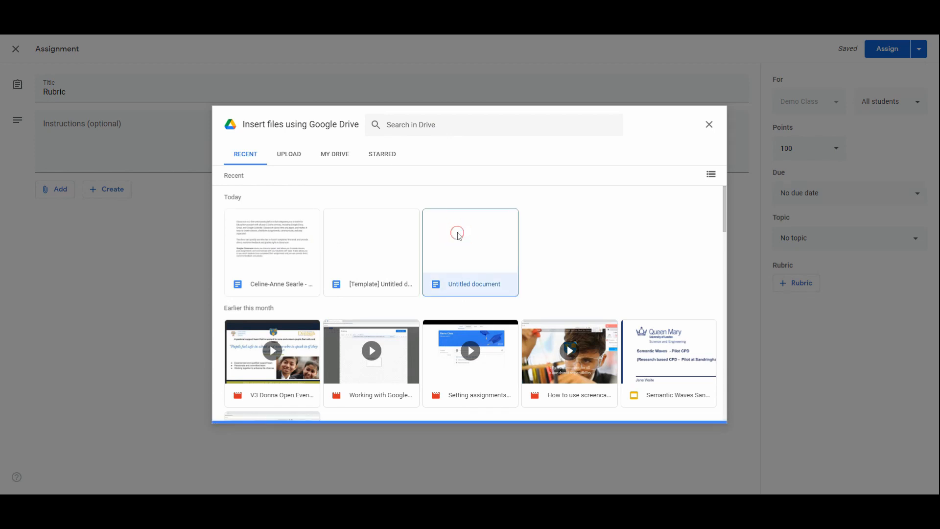
click(613, 228)
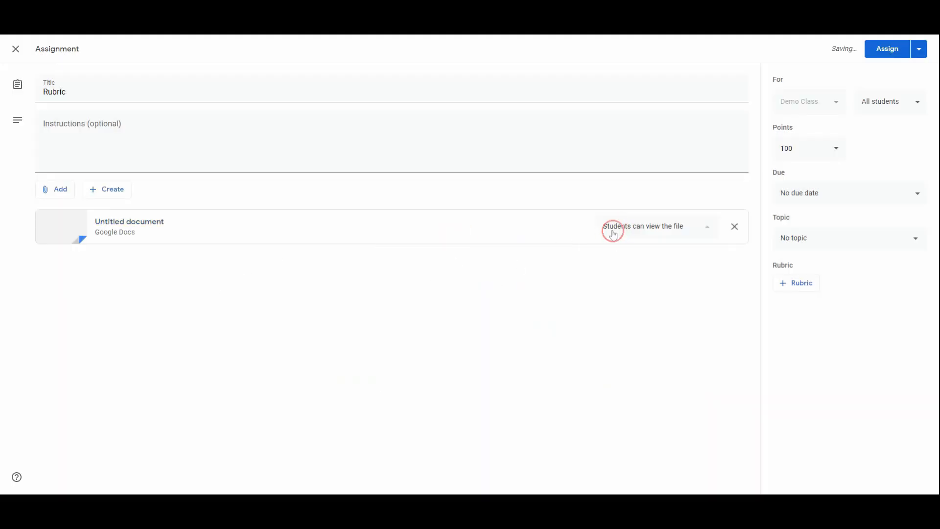
click(642, 273)
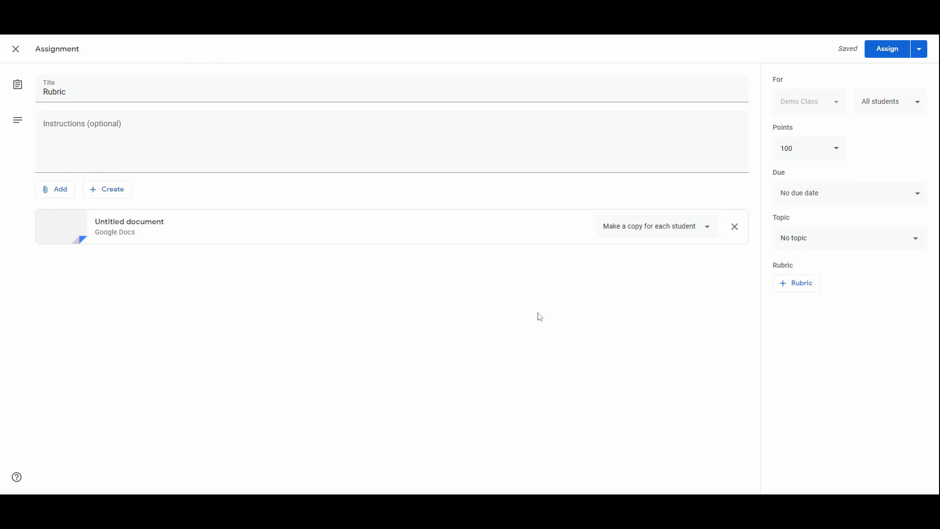
Step: Create a rubric with a criterion titled "Google Classroom" and described as "Judgement on quality of answer"
click(798, 283)
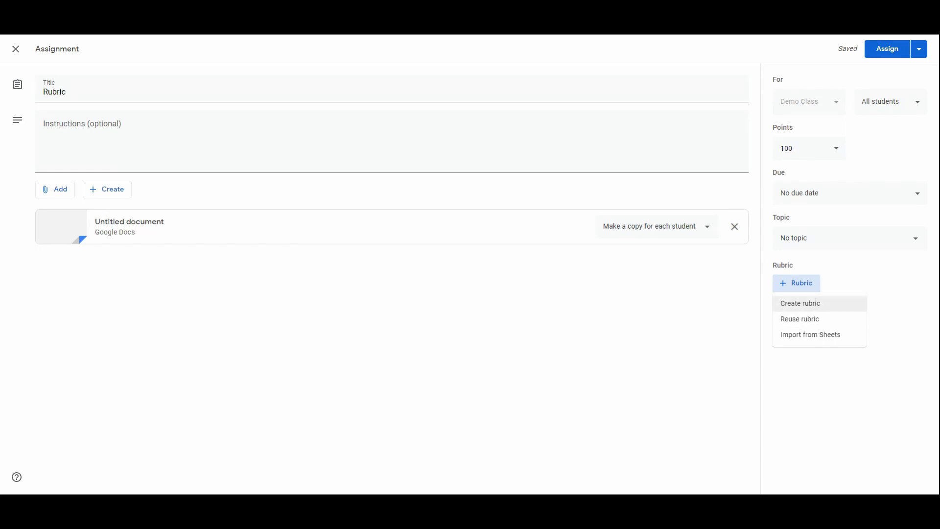
click(801, 303)
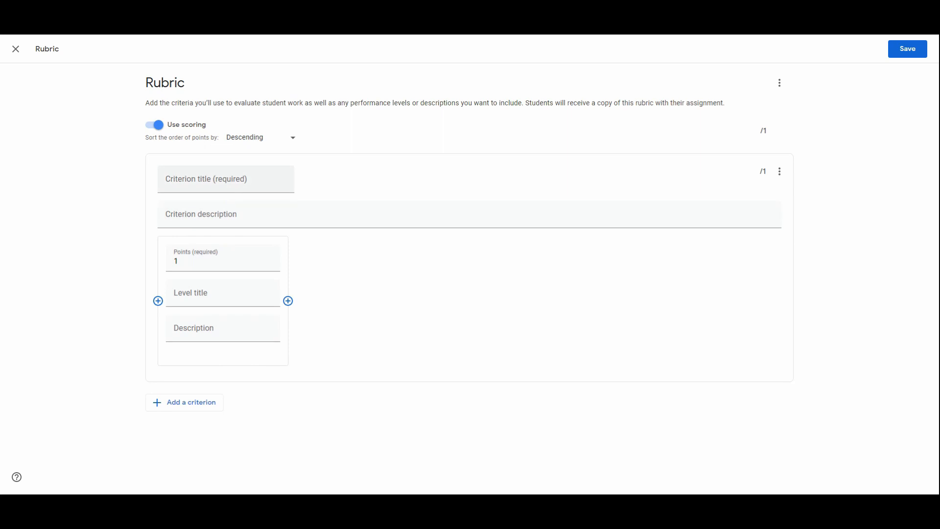
click(227, 181)
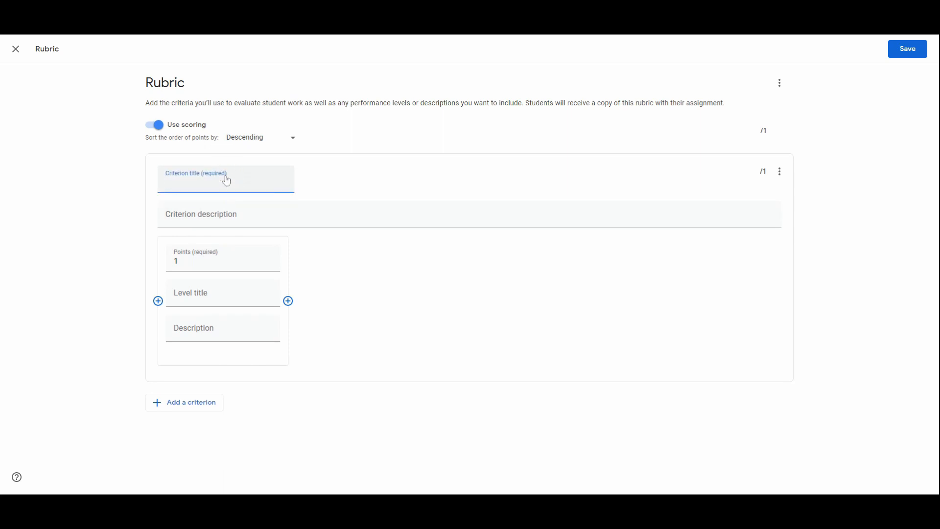
text(Google Classroom)
click(261, 214)
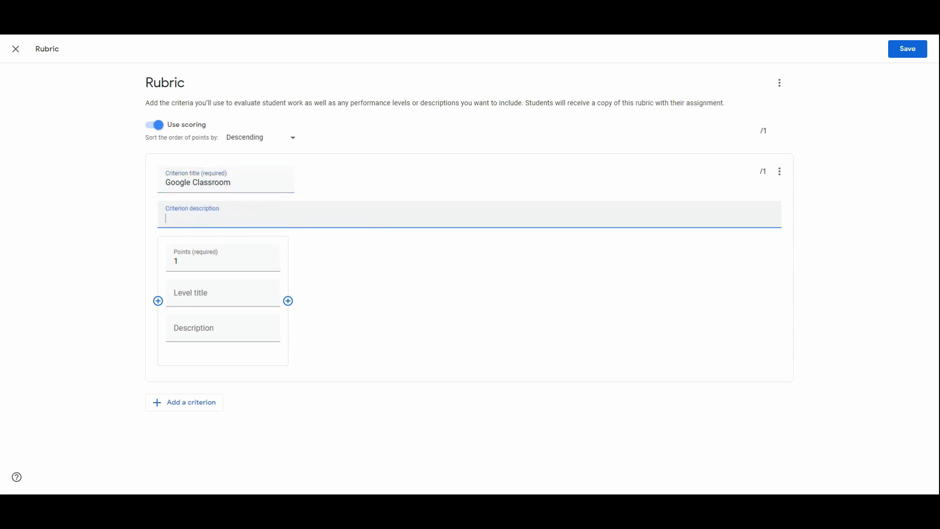
text(Judgement on quality of answer)
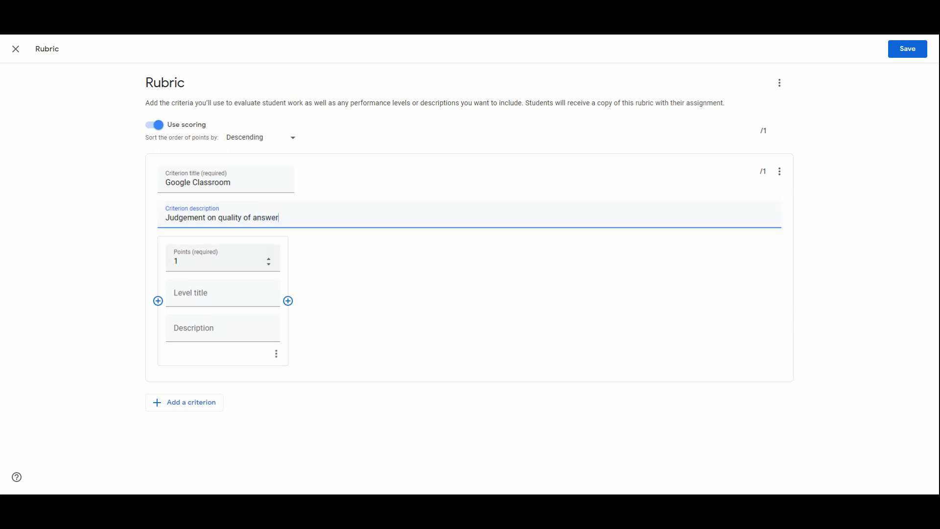
Step: Add two more levels to the Google Classroom criterion and set the three levels to 3, 2 and 1 points
click(249, 260)
click(288, 301)
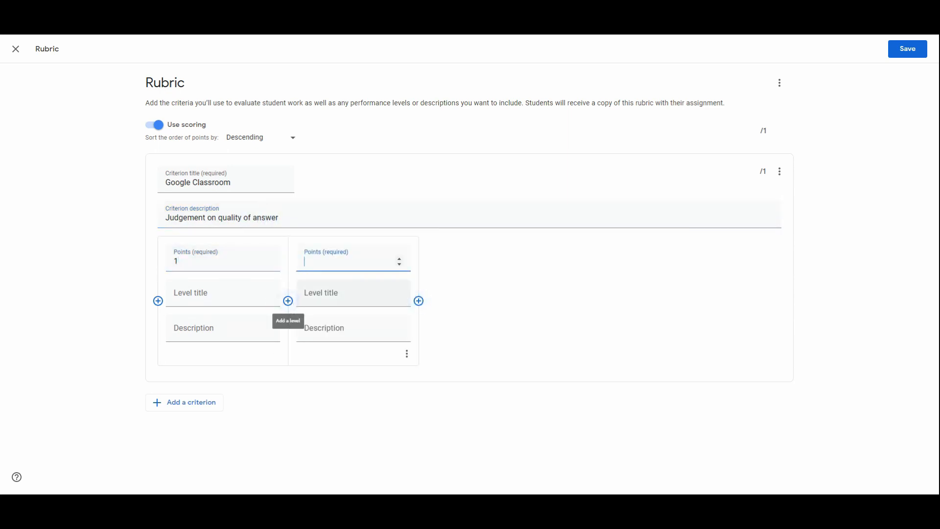
click(419, 301)
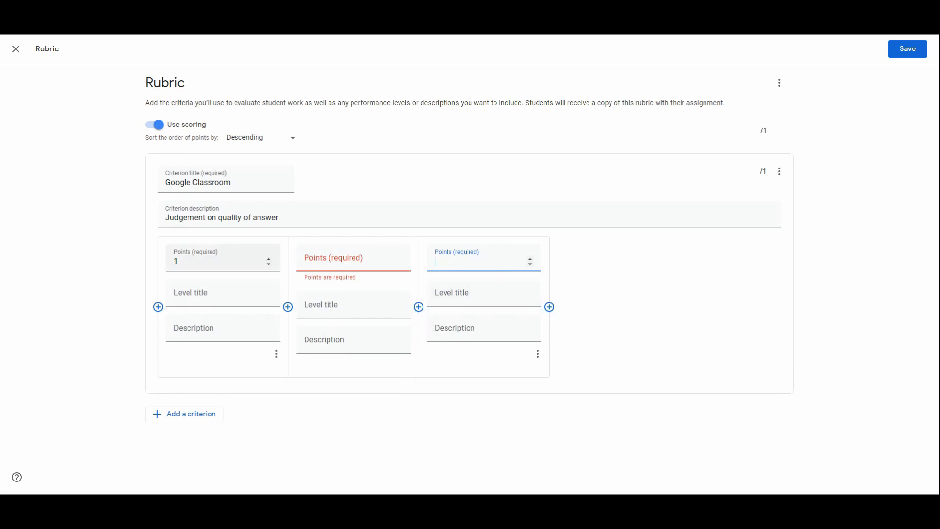
double_click(269, 258)
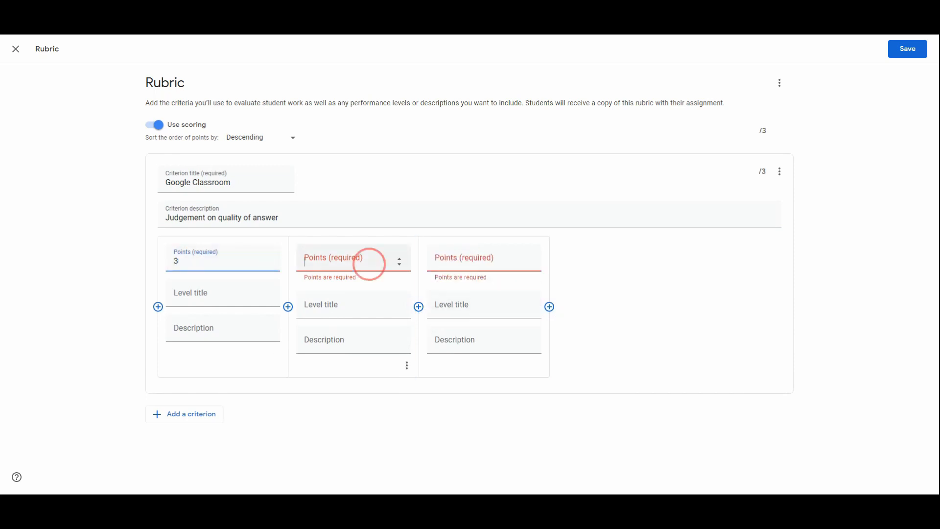
click(370, 261)
click(398, 265)
click(399, 260)
click(400, 260)
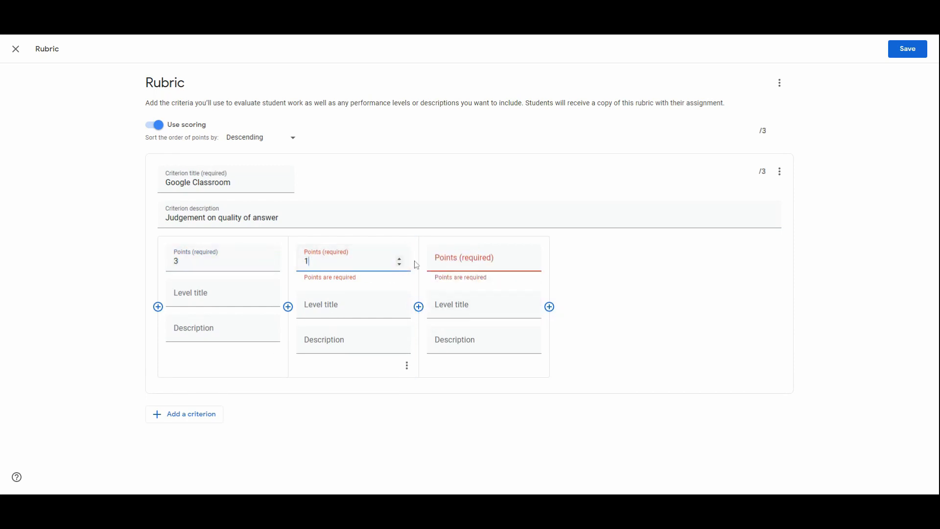
click(399, 260)
click(531, 262)
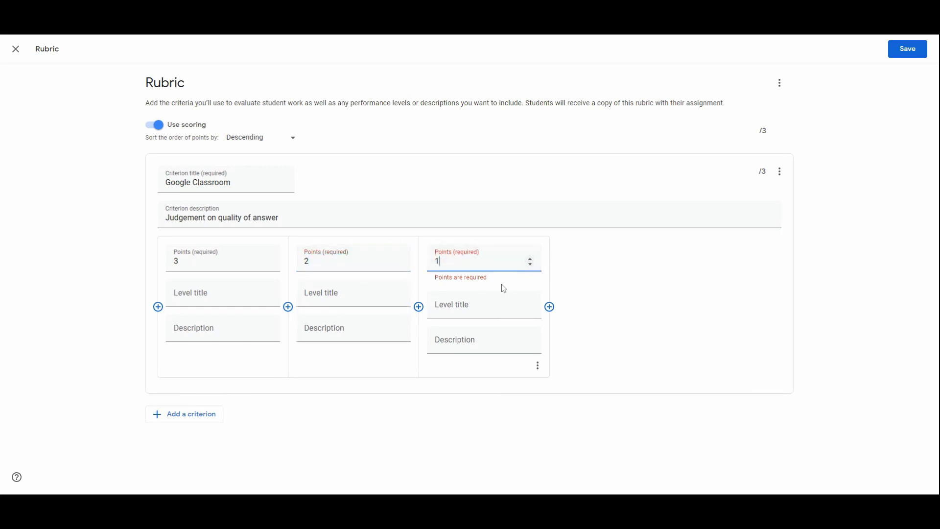
Step: Title the 3-point level "High level"
click(216, 295)
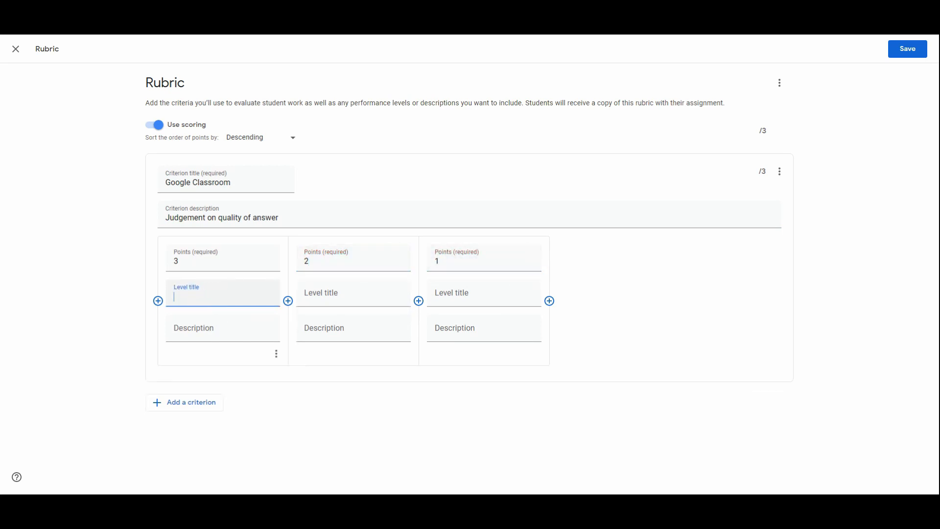
text(High level)
key(Tab)
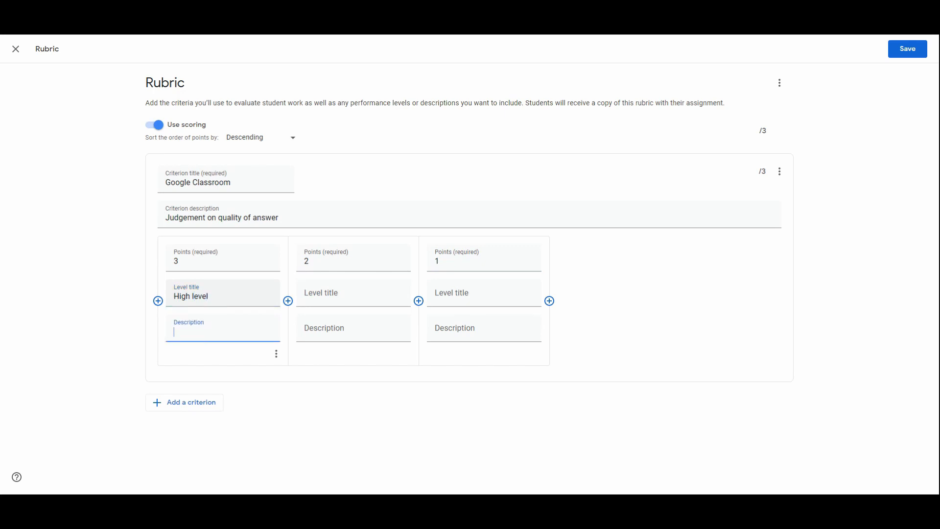
Step: Enter "A through understanding of google classroom" as the description of the 3-point level
text(A Thro)
text(o)
key(BackSpace)
key(BackSpace)
key(BackSpace)
key(BackSpace)
key(BackSpace)
text(through understanding)
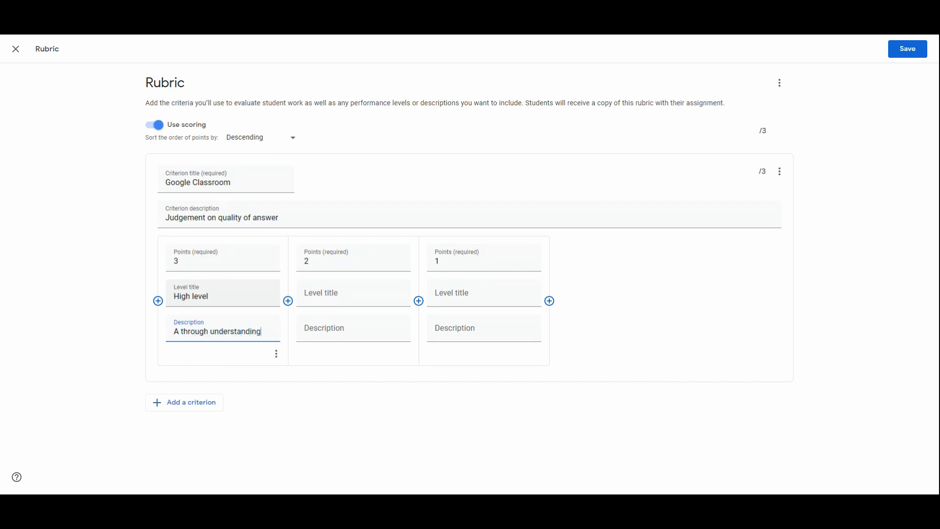
text( of foofle)
key(BackSpace)
key(BackSpace)
key(BackSpace)
text(google classroom)
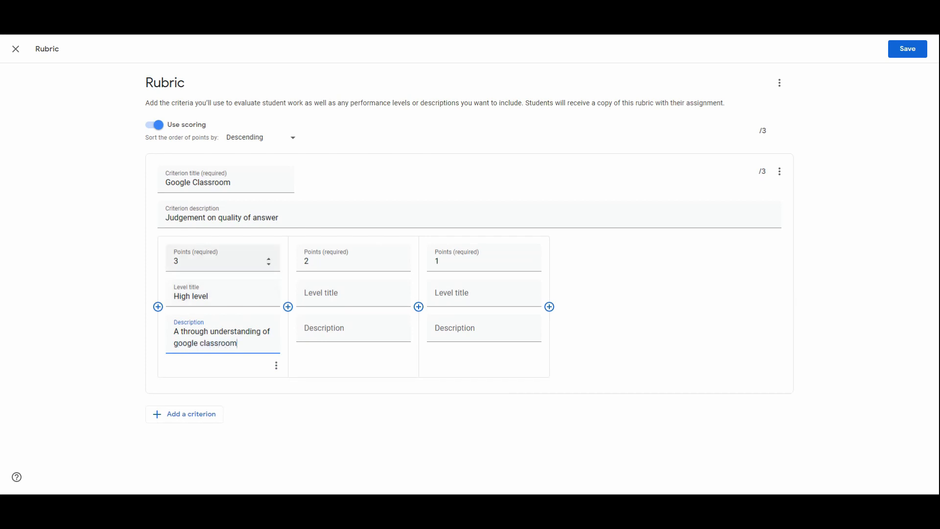
Step: Title the 2-point level "Middle Level" and describe it as "A good understanding of google classroom"
click(329, 292)
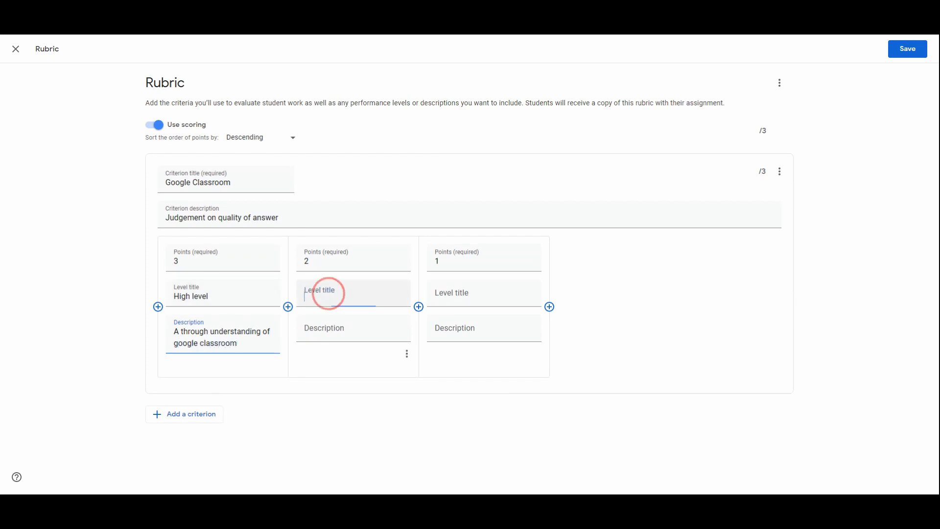
text(Middle L)
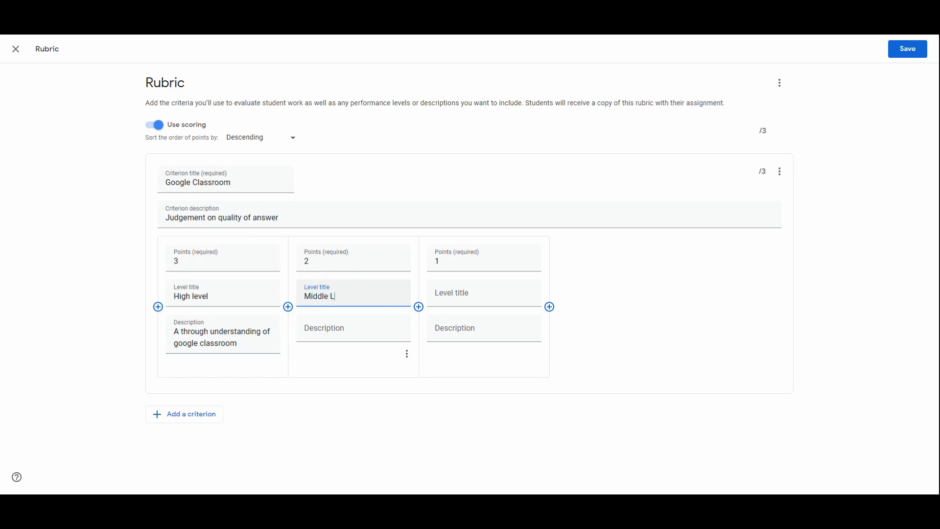
text(evel)
key(Tab)
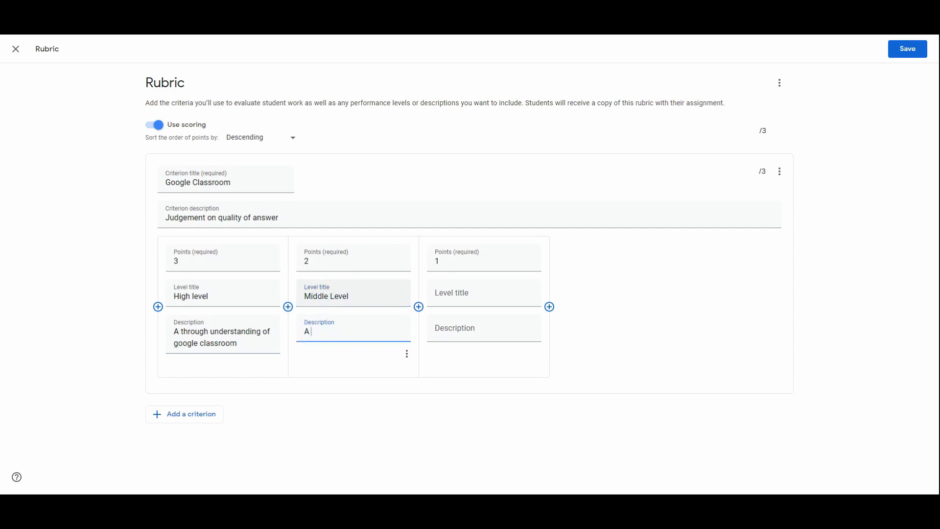
text(A Good )
text(Level)
key(BackSpace)
key(BackSpace)
key(BackSpace)
key(BackSpace)
key(BackSpace)
key(BackSpace)
key(BackSpace)
key(BackSpace)
key(BackSpace)
key(BackSpace)
text(good understanding of google classroom)
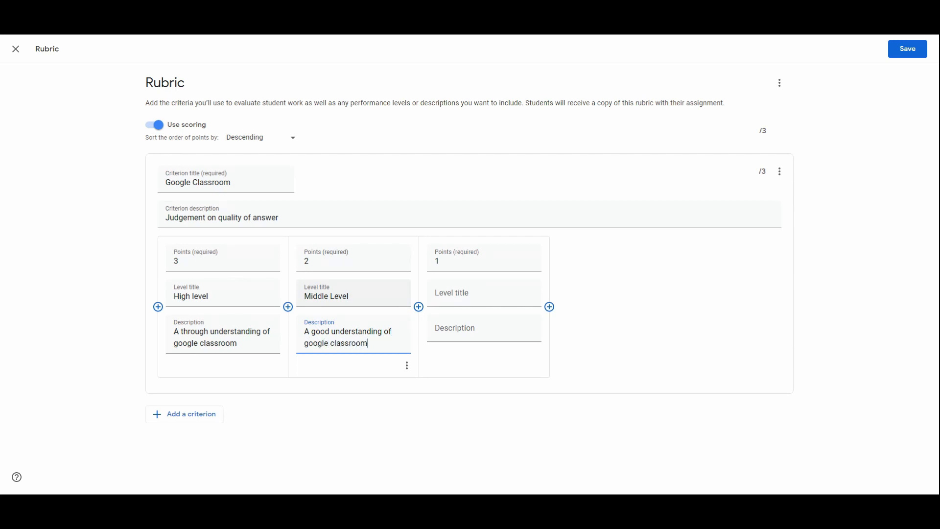
key(Tab)
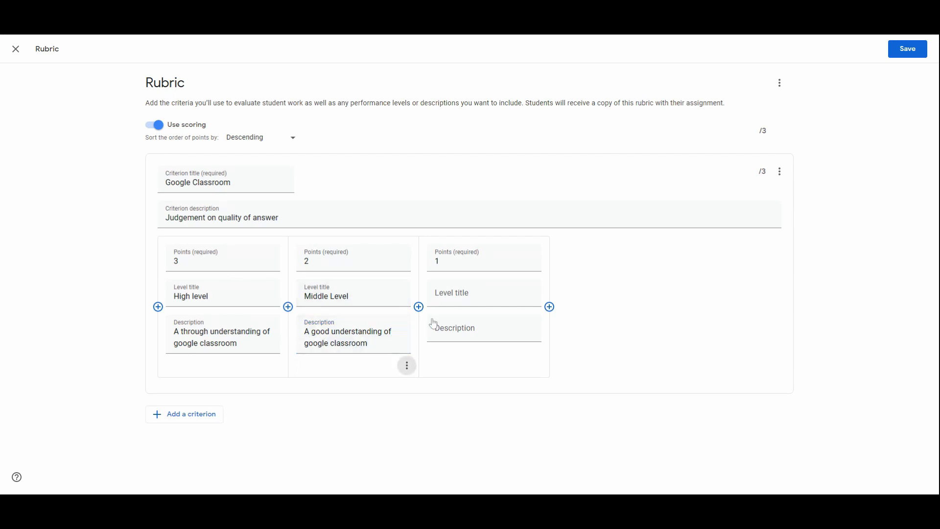
Step: Title the 1-point level "Low level" and describe it as "A basic understanding of google classroom"
click(474, 301)
text(Low level)
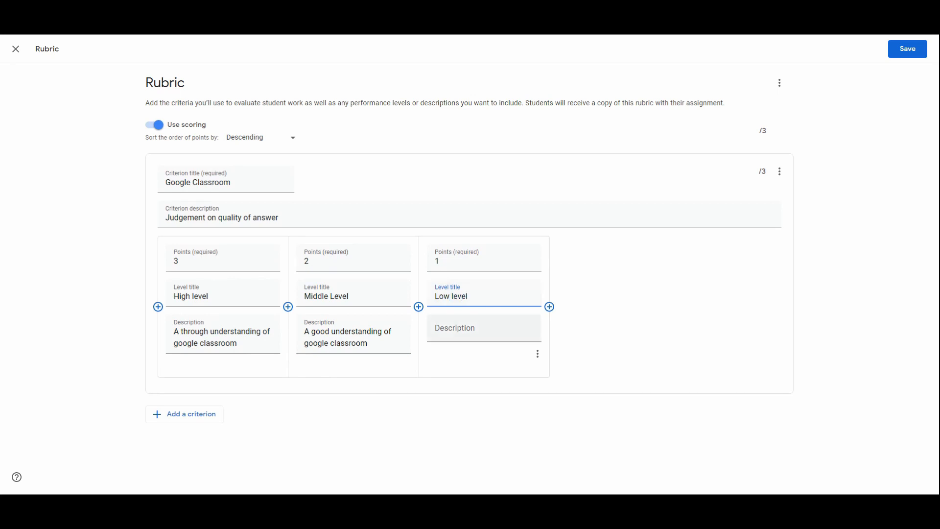
click(514, 331)
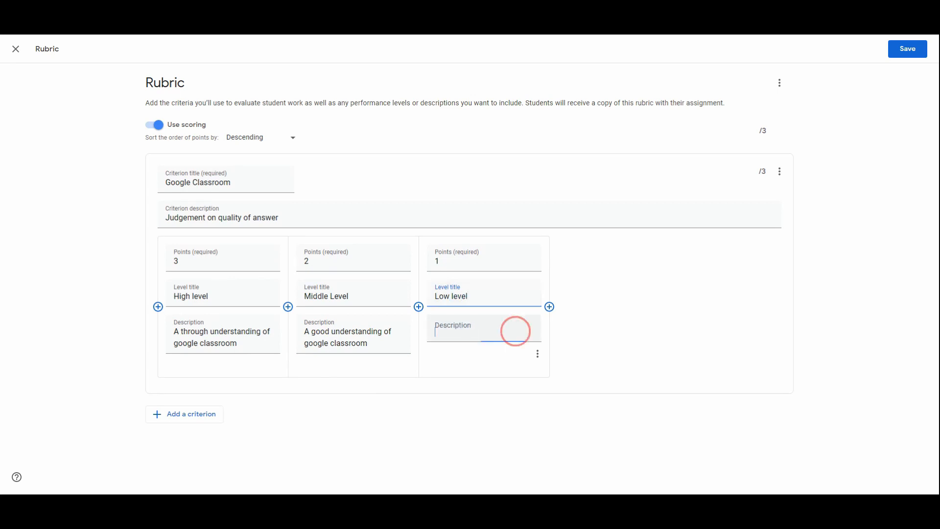
text(A Ba)
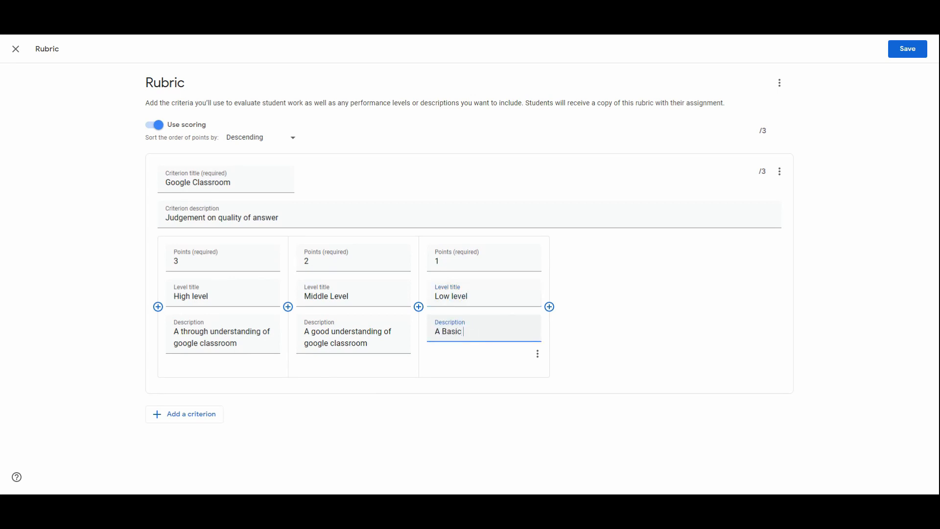
text(si)
key(BackSpace)
key(BackSpace)
key(BackSpace)
key(BackSpace)
text(basic understanding of google classroom)
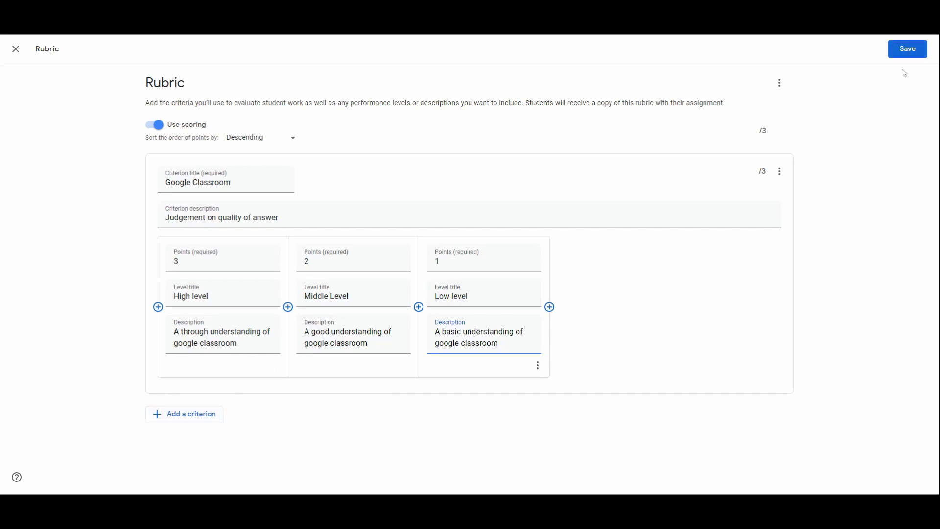
Step: Save the rubric and assign the Rubric assignment to all students of Demo Class
click(909, 49)
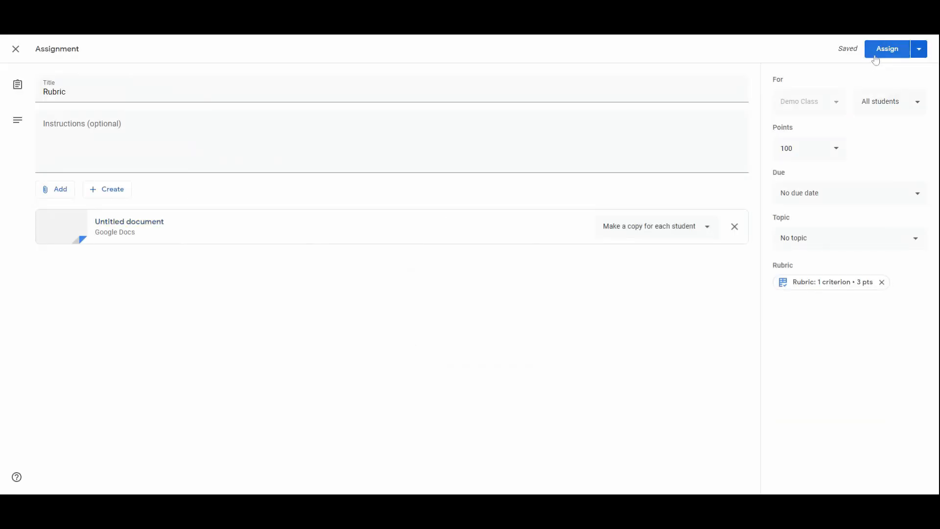
click(888, 49)
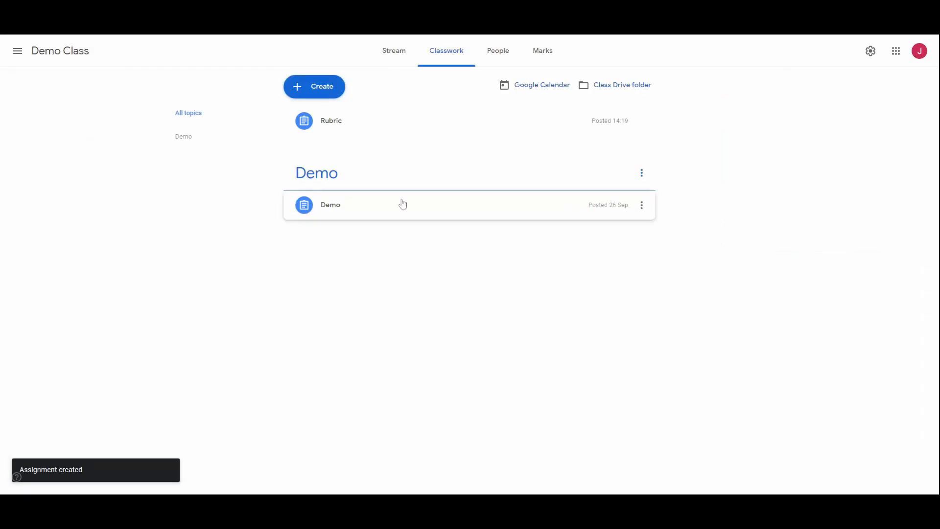
Step: Open the student work overview of the posted Rubric assignment
click(332, 117)
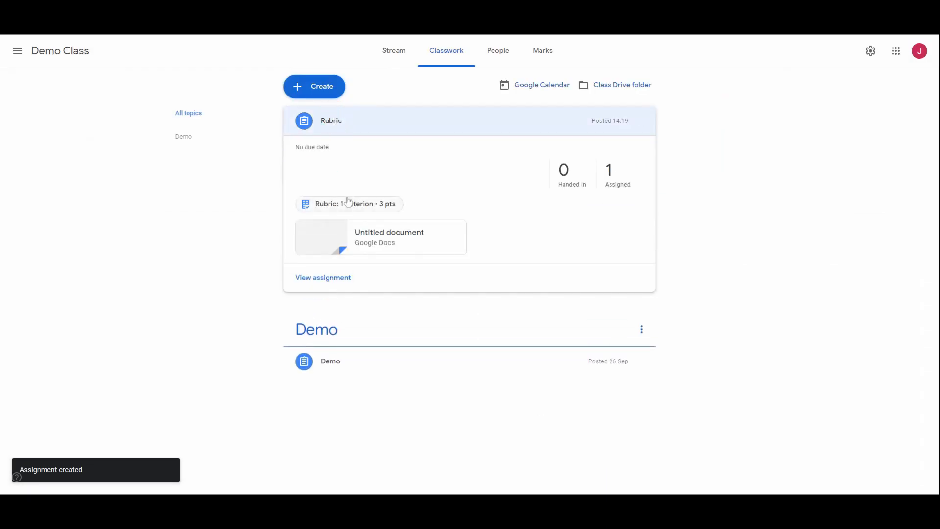
click(327, 277)
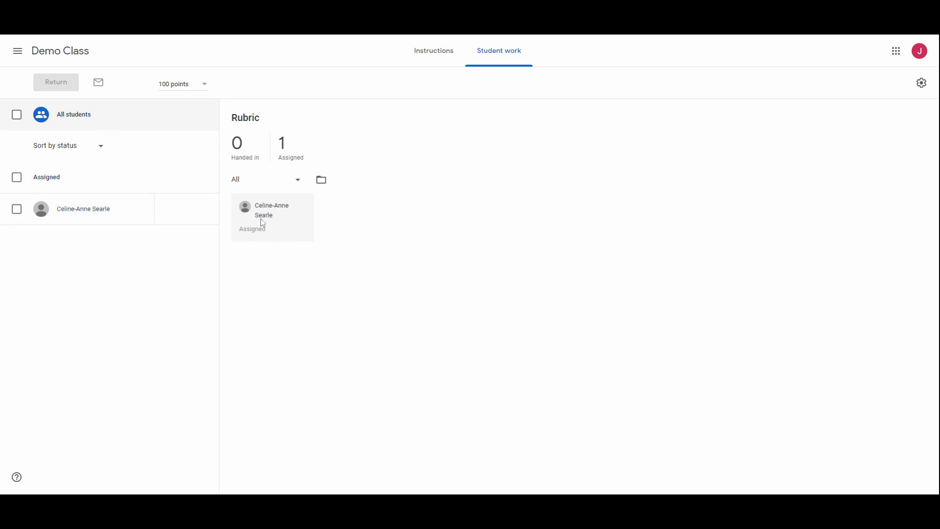
Step: Open the student's Rubric assignment document for marking and expand the level descriptions of the Google Classroom criterion
click(98, 211)
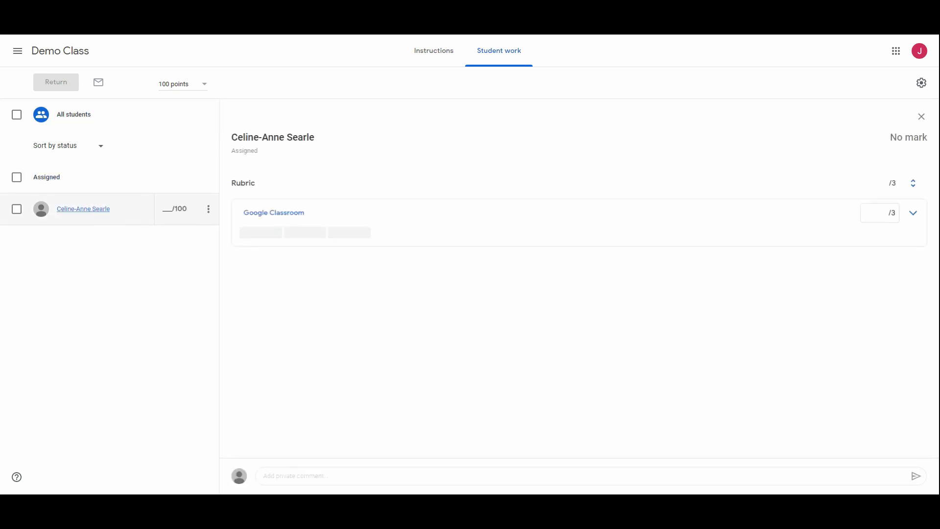
click(304, 186)
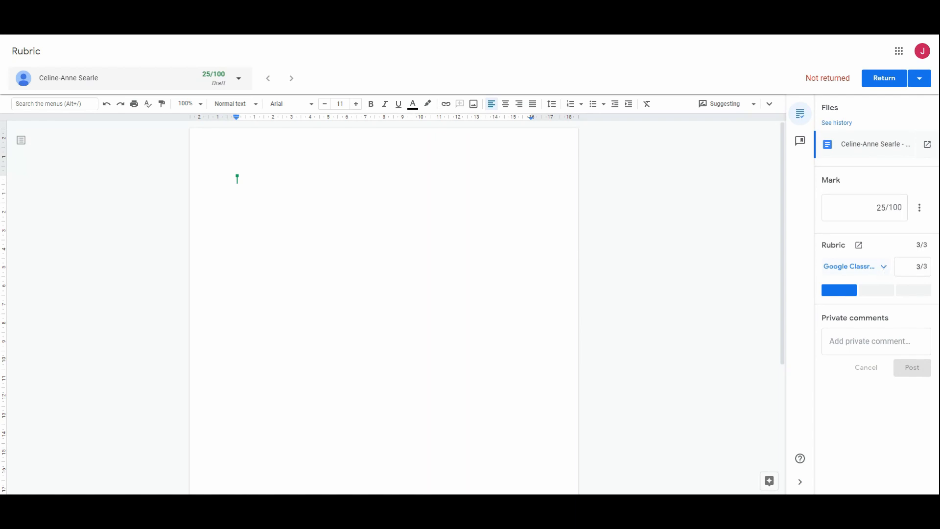
click(883, 268)
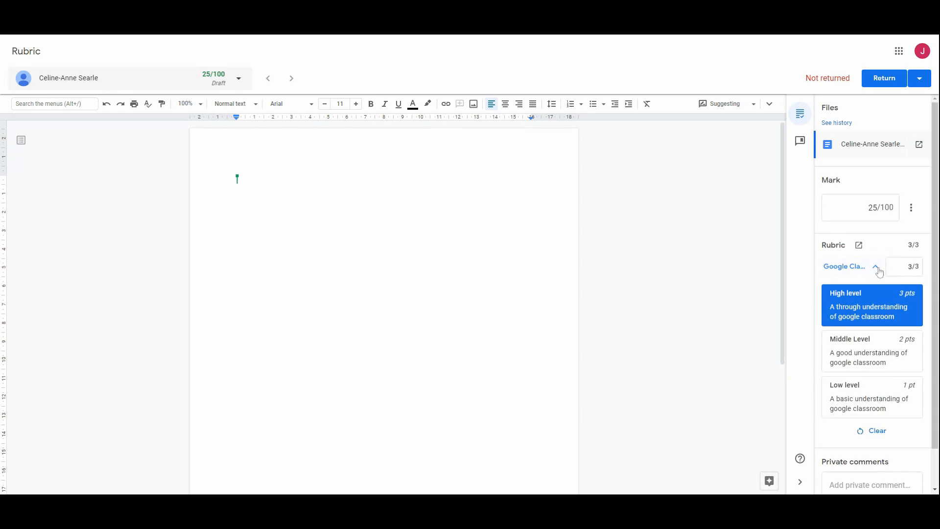
click(875, 267)
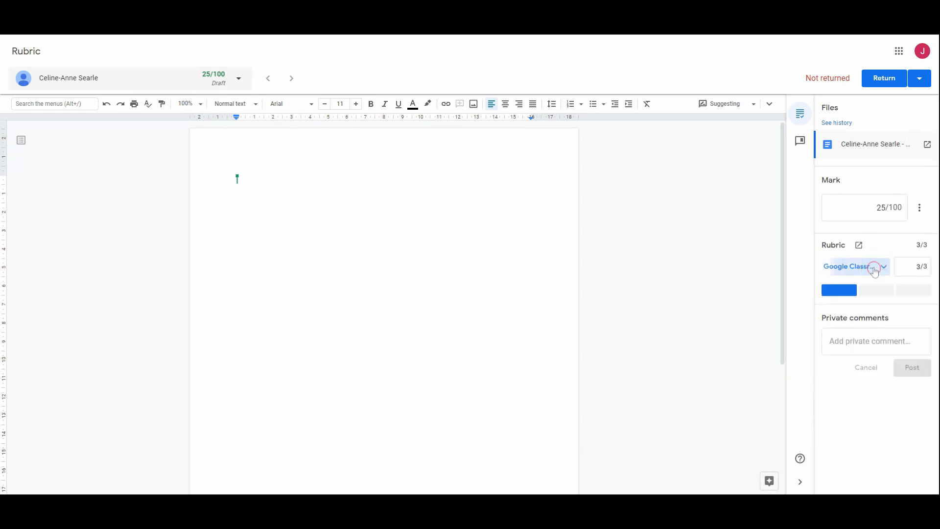
click(881, 268)
Step: Try the High, Middle and Low levels on the Google Classroom criterion, ending with Low level (1 pt)
click(886, 320)
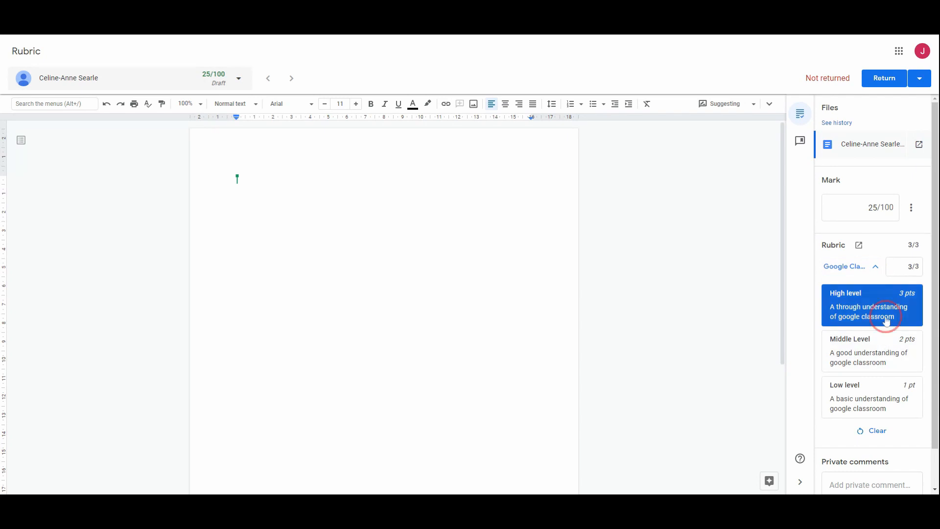
click(882, 358)
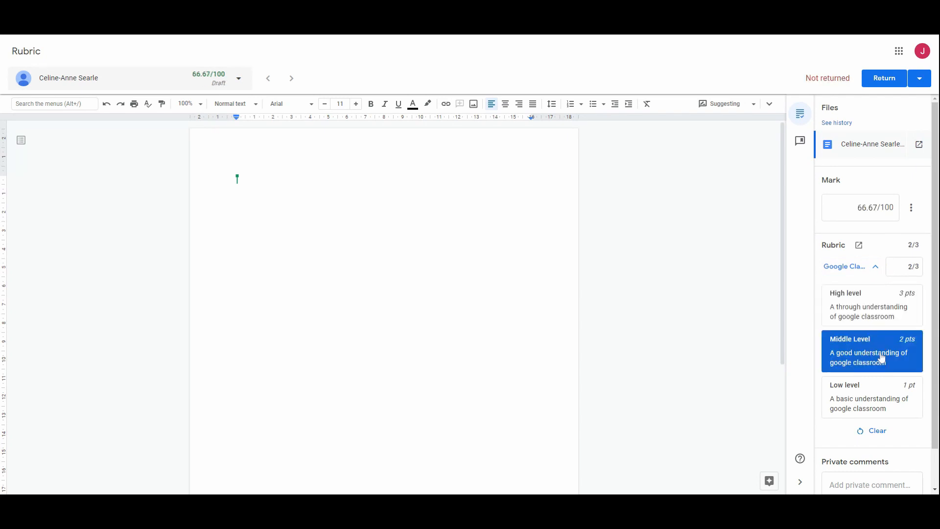
click(882, 401)
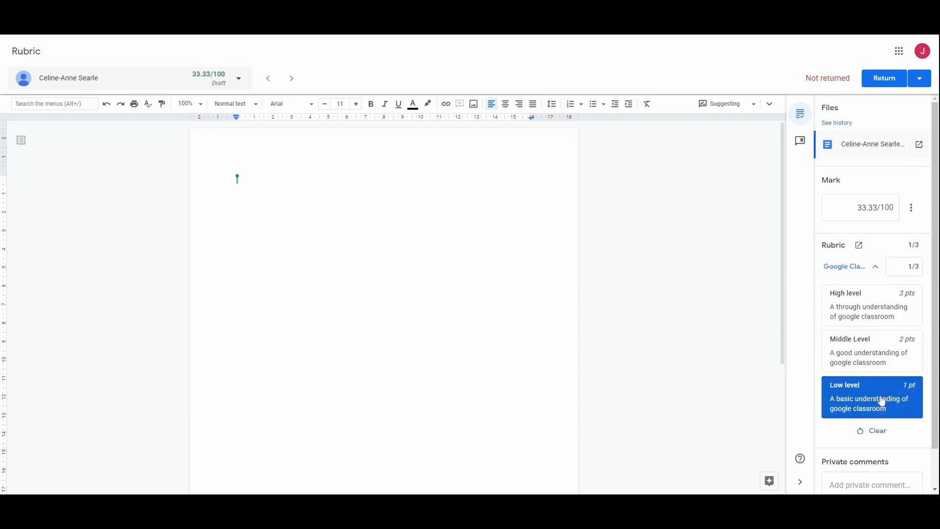
click(885, 361)
click(895, 314)
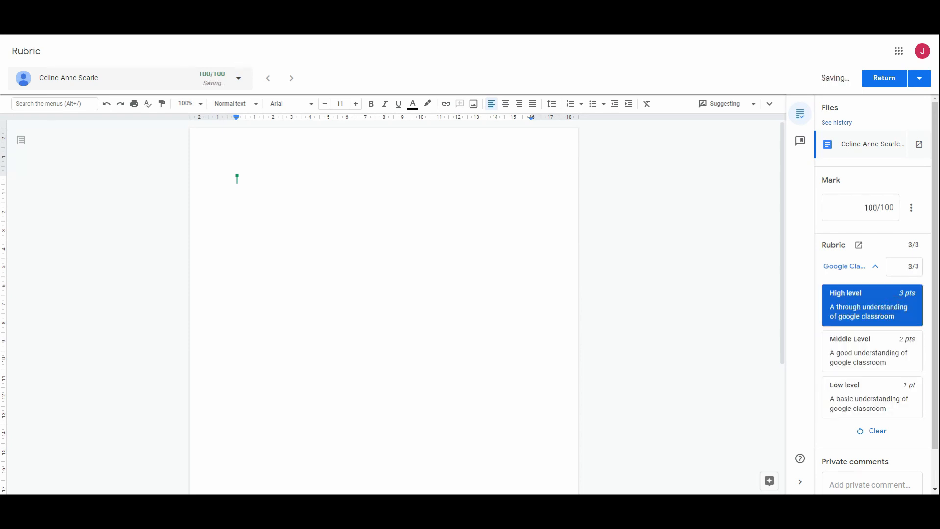
click(874, 397)
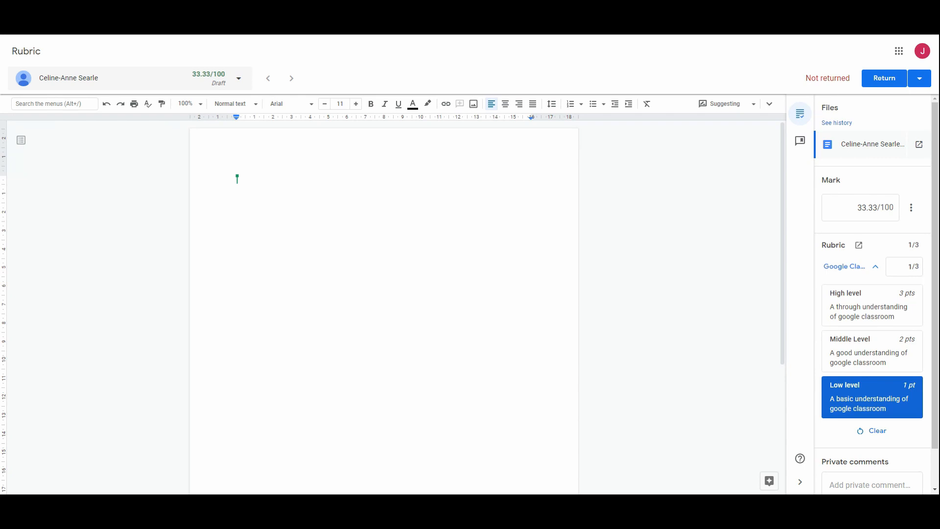
Step: Change the assignment's total points to 25
click(890, 211)
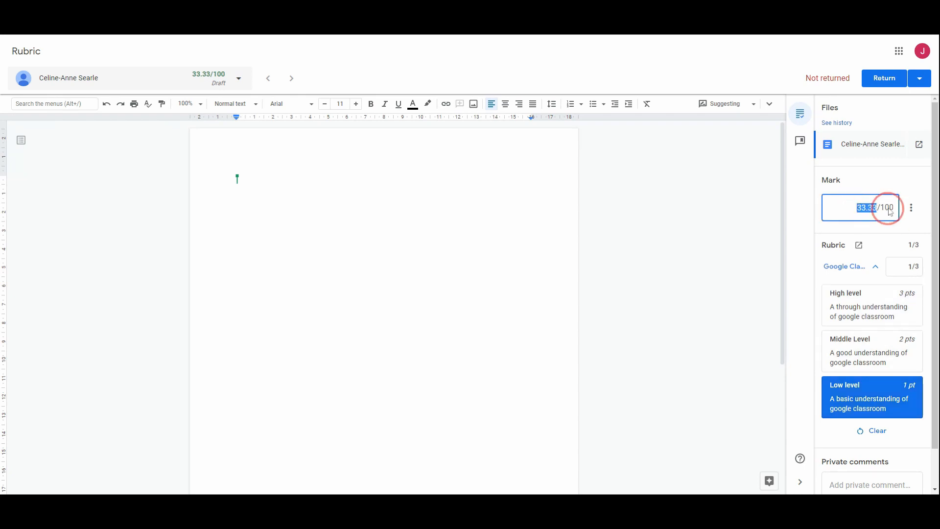
click(911, 208)
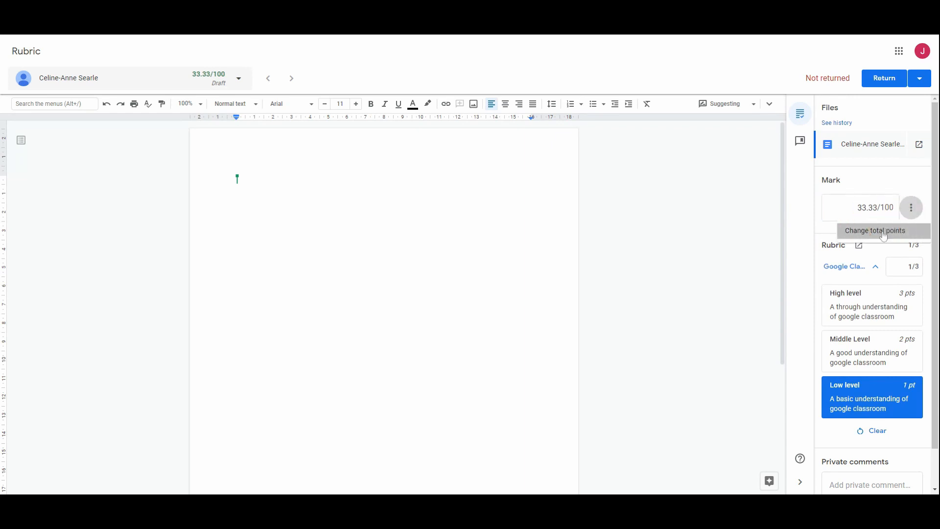
click(883, 232)
double_click(422, 260)
text(2)
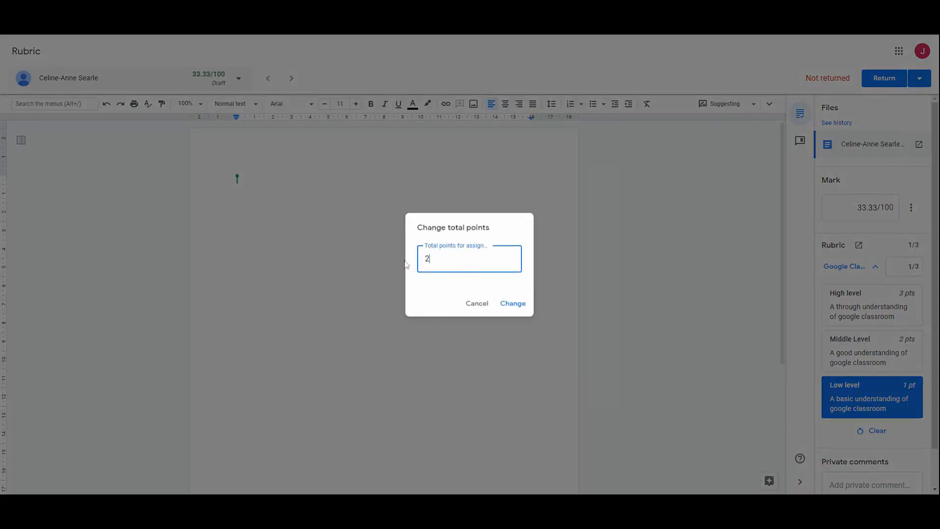
text(5)
click(514, 302)
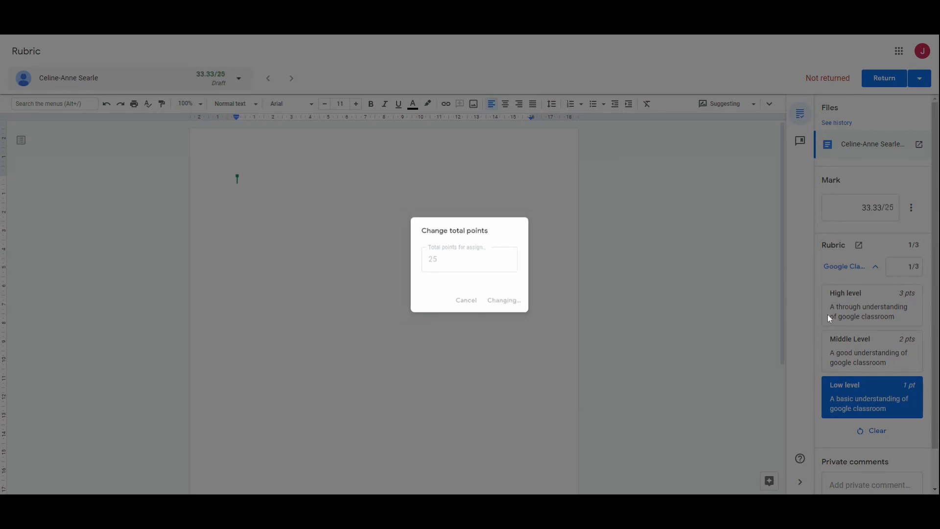
Step: Rate the Google Classroom criterion as High, Middle and finally Low level against the 25-point total
click(876, 305)
click(882, 345)
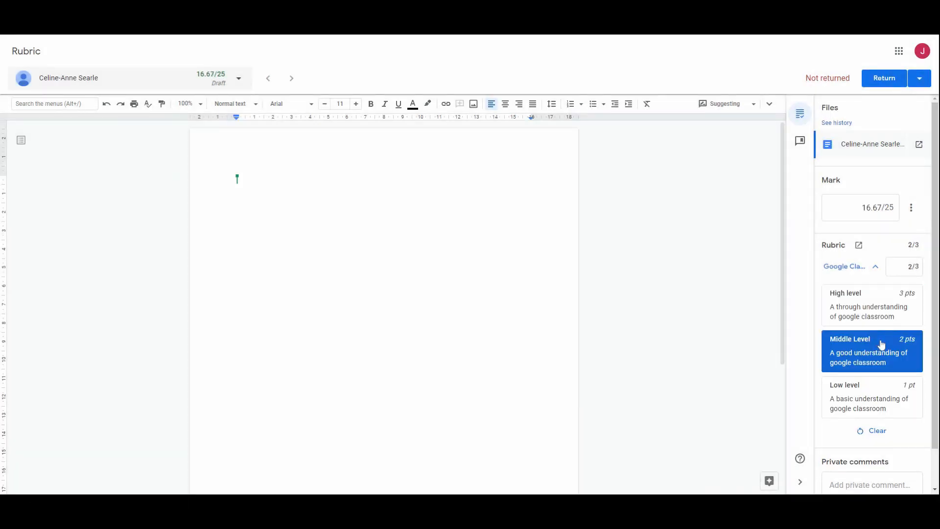
click(878, 400)
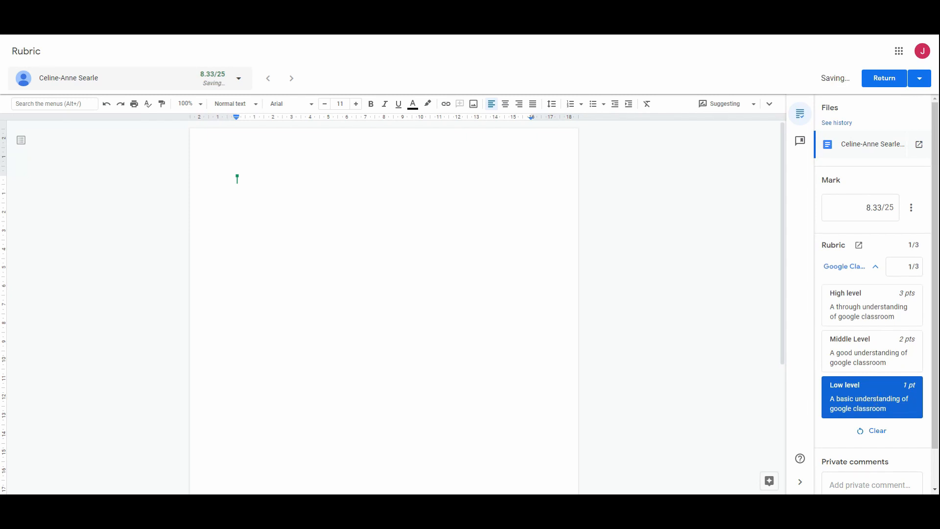
Step: Collapse the Google Classroom criterion, try its levels ending with High level (3 pts), and open the full rubric
click(877, 266)
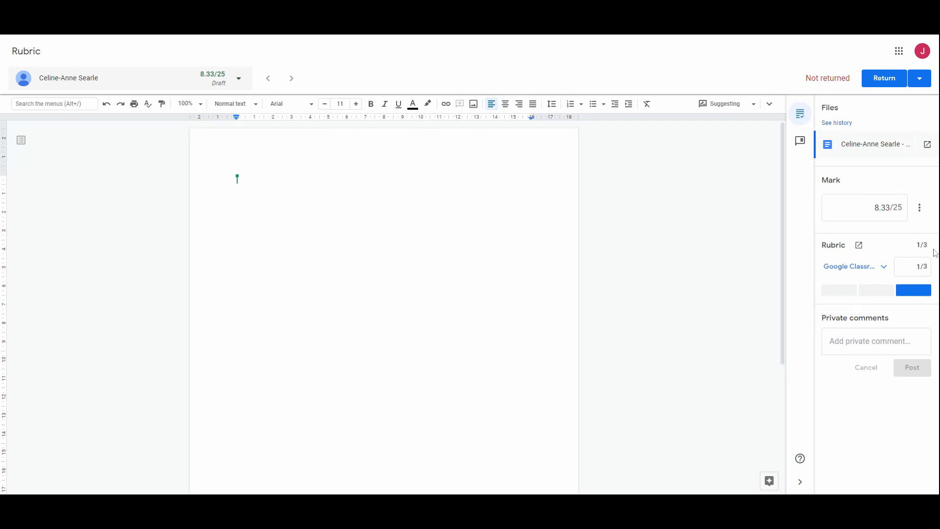
click(848, 291)
click(891, 293)
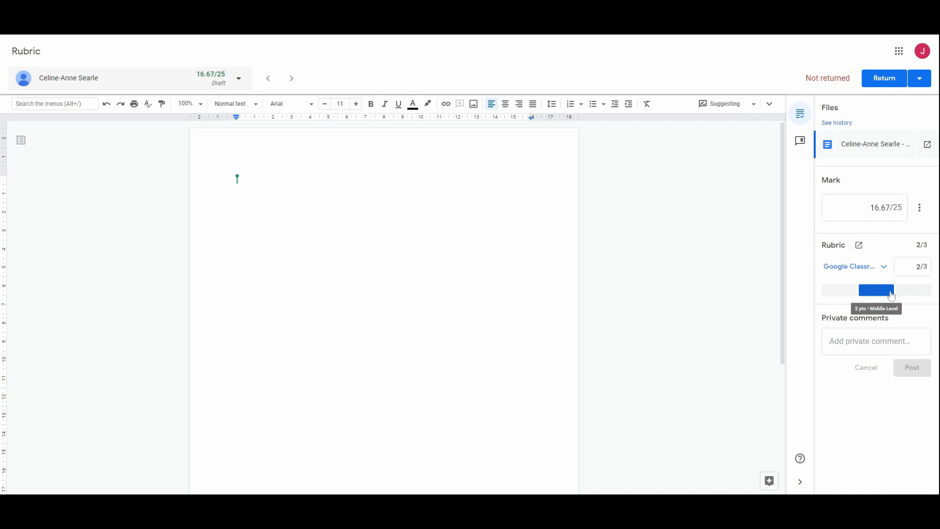
click(912, 294)
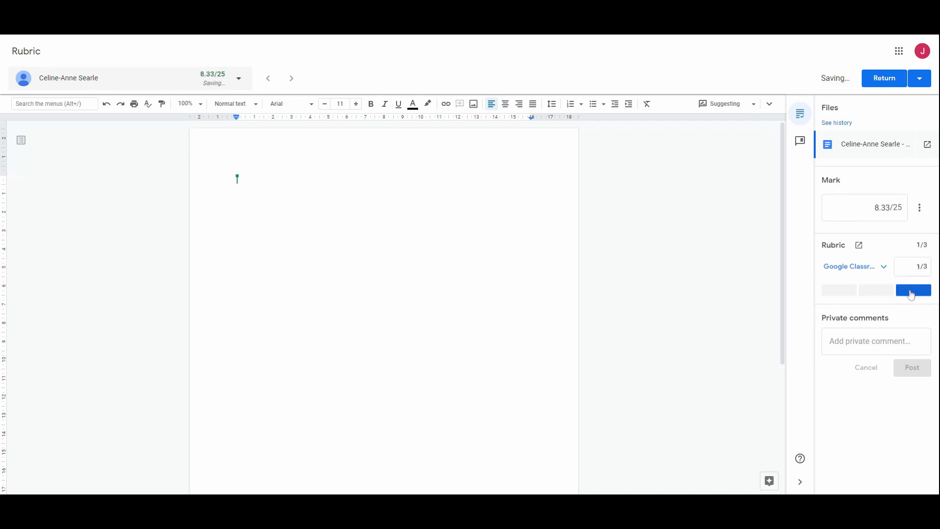
click(844, 293)
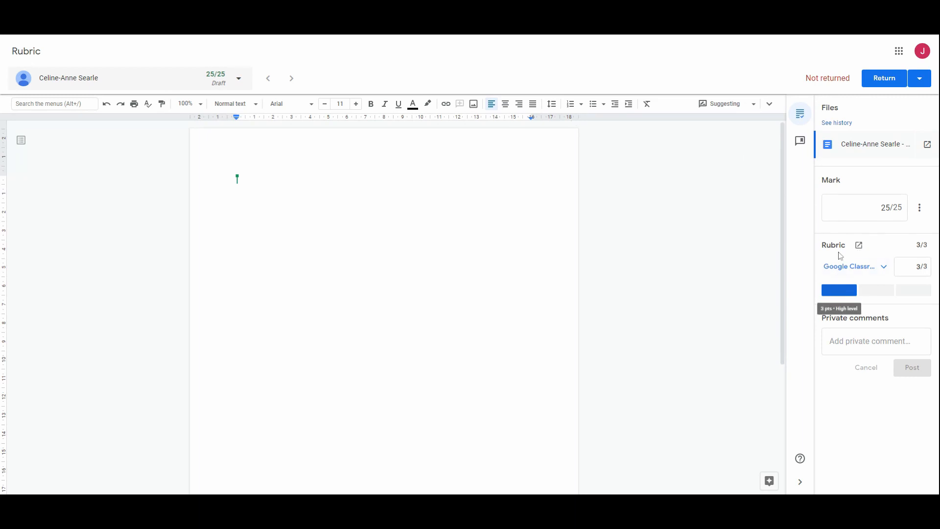
click(860, 247)
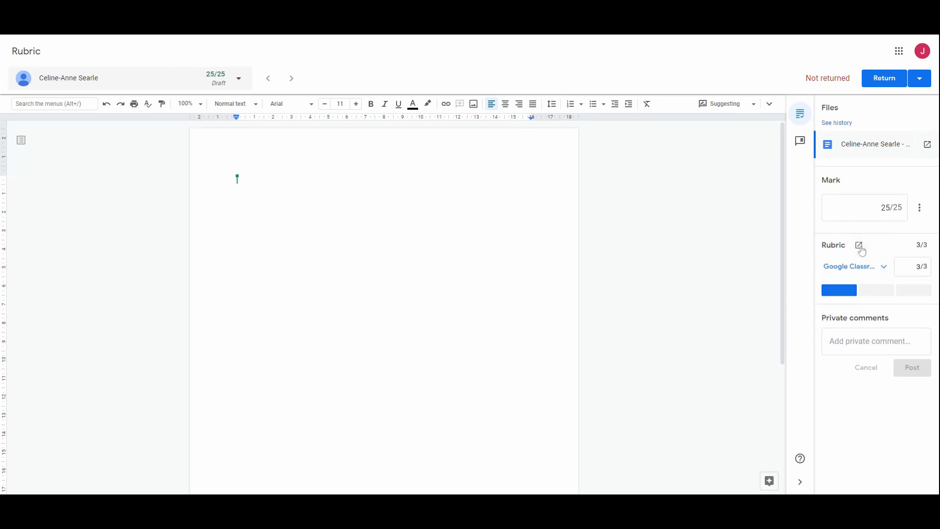